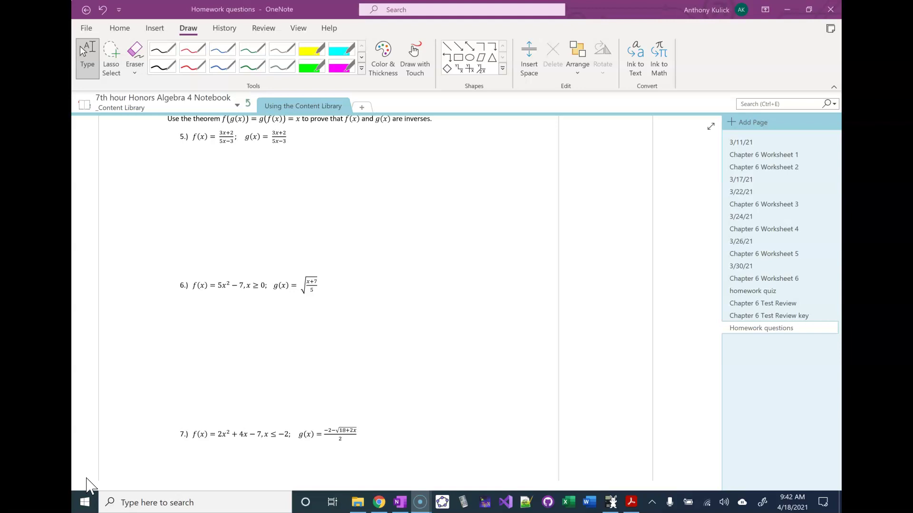
Handwrite f(g(x)) in red ink just below problem 5
{"action": "left_click", "coordinate": [192, 66]}
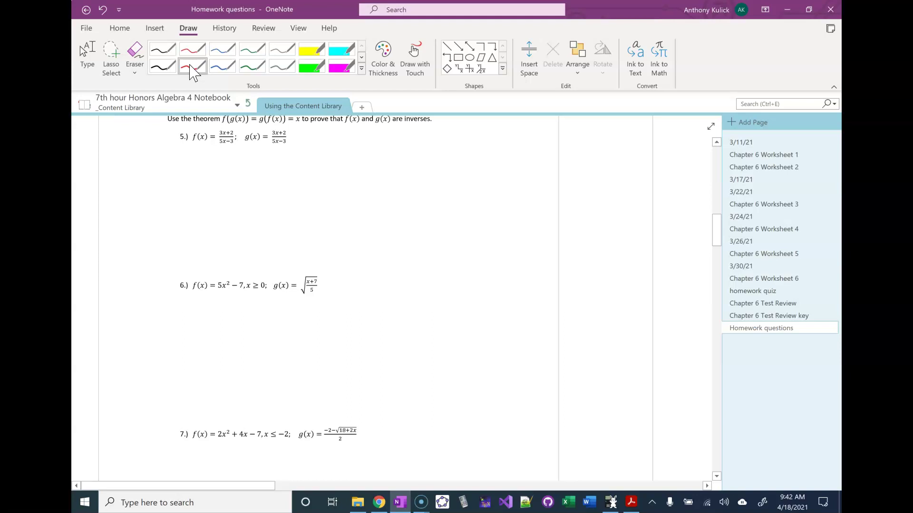
{"action": "left_click", "coordinate": [293, 203]}
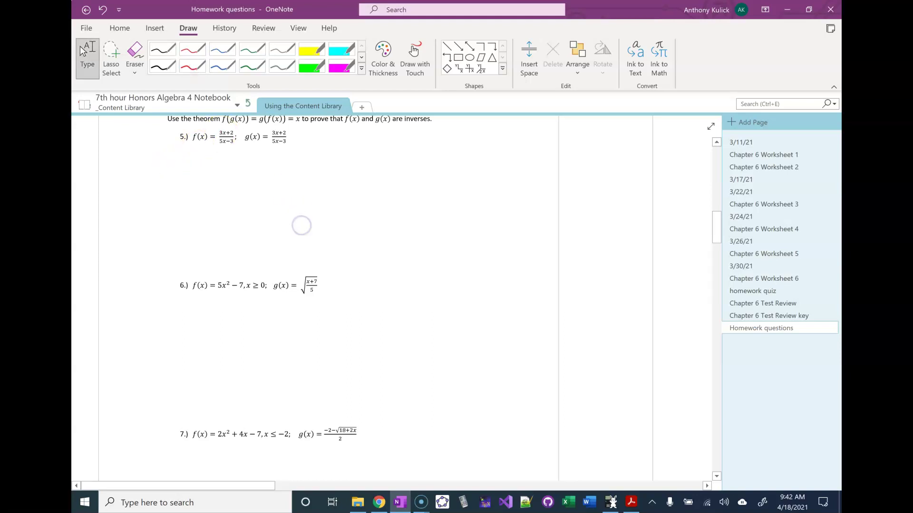
{"action": "left_click", "coordinate": [171, 156]}
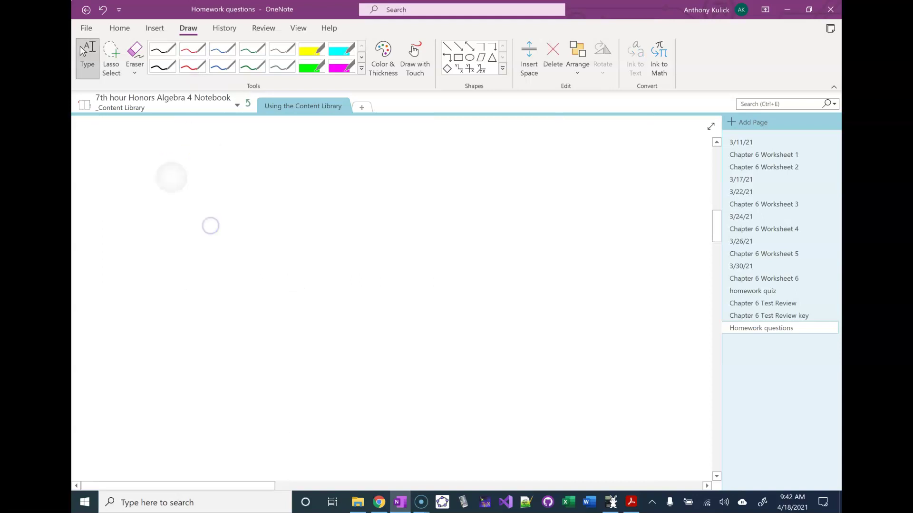
{"action": "left_click_drag", "start_coordinate": [253, 256], "coordinate": [246, 217]}
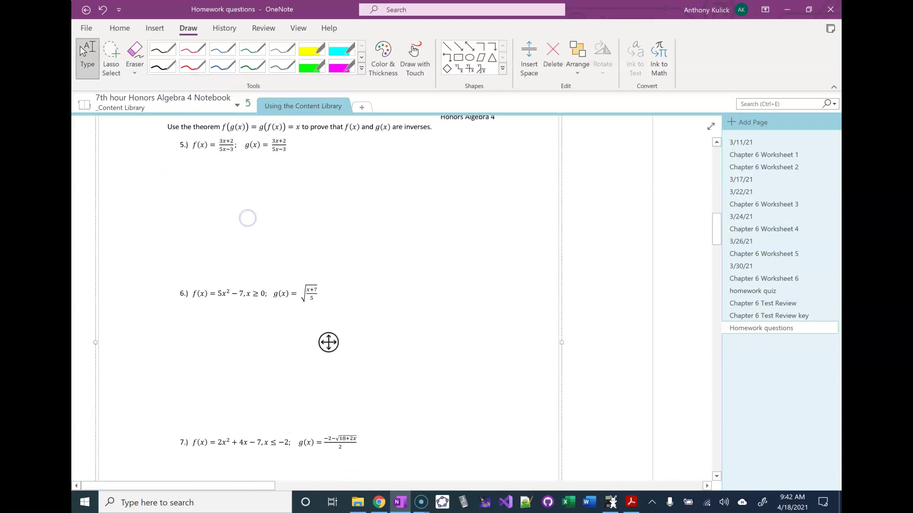
{"action": "mouse_move", "coordinate": [167, 166]}
{"action": "left_mouse_down"}
{"action": "mouse_move", "coordinate": [160, 180]}
{"action": "mouse_move", "coordinate": [174, 179]}
{"action": "left_mouse_up"}
{"action": "mouse_move", "coordinate": [185, 169]}
{"action": "left_mouse_down"}
{"action": "mouse_move", "coordinate": [184, 186]}
{"action": "mouse_move", "coordinate": [217, 180]}
{"action": "left_mouse_up"}
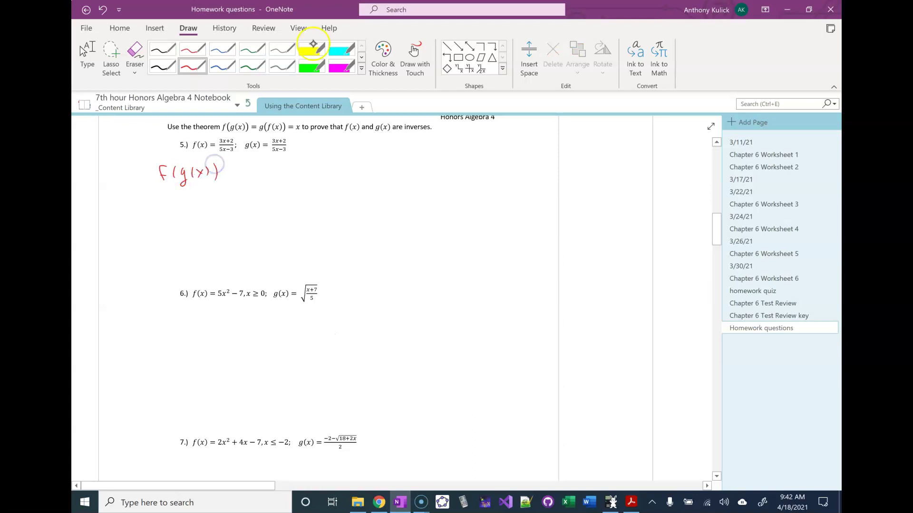
Highlight problem 5's g(x) fraction and the x terms in the f(x) fraction in yellow
{"action": "left_click", "coordinate": [312, 49]}
{"action": "left_click", "coordinate": [282, 128]}
{"action": "left_click_drag", "start_coordinate": [274, 140], "coordinate": [287, 151]}
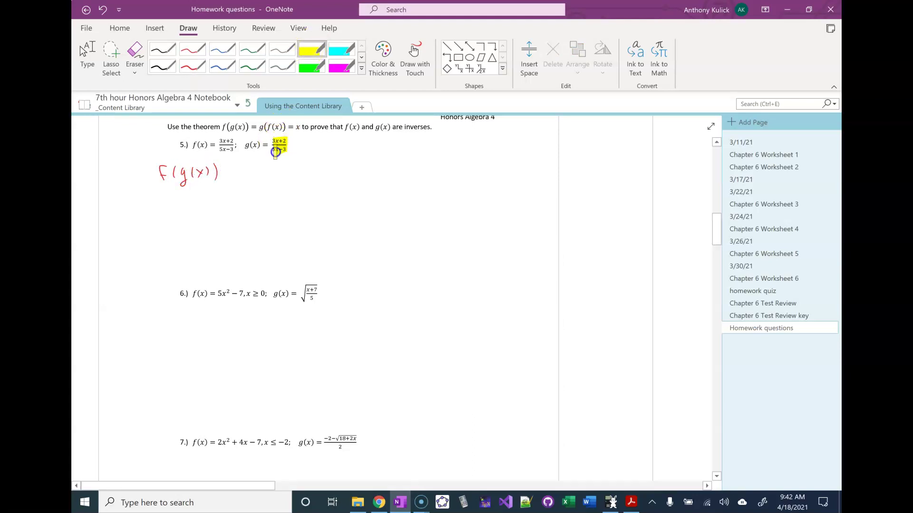
{"action": "left_click_drag", "start_coordinate": [228, 139], "coordinate": [221, 152]}
Handwrite the numerator 3((3x+2)/(5x−3)) + 2 in red under problem 5, with a long fraction bar beneath it
{"action": "left_click", "coordinate": [193, 66]}
{"action": "left_click_drag", "start_coordinate": [227, 174], "coordinate": [233, 175]}
{"action": "left_click_drag", "start_coordinate": [227, 179], "coordinate": [314, 164]}
{"action": "mouse_move", "coordinate": [279, 170]}
{"action": "left_mouse_down"}
{"action": "mouse_move", "coordinate": [310, 166]}
{"action": "mouse_move", "coordinate": [286, 176]}
{"action": "mouse_move", "coordinate": [325, 180]}
{"action": "mouse_move", "coordinate": [341, 167]}
{"action": "left_mouse_up"}
{"action": "left_click_drag", "start_coordinate": [337, 163], "coordinate": [353, 167]}
{"action": "left_click_drag", "start_coordinate": [242, 187], "coordinate": [375, 176]}
Erase the f(g(x)) = label and handwrite the denominator 5((3x+2)/(5x−3)) − 3 in red below the fraction bar
{"action": "left_click", "coordinate": [135, 52]}
{"action": "left_click_drag", "start_coordinate": [233, 177], "coordinate": [157, 173]}
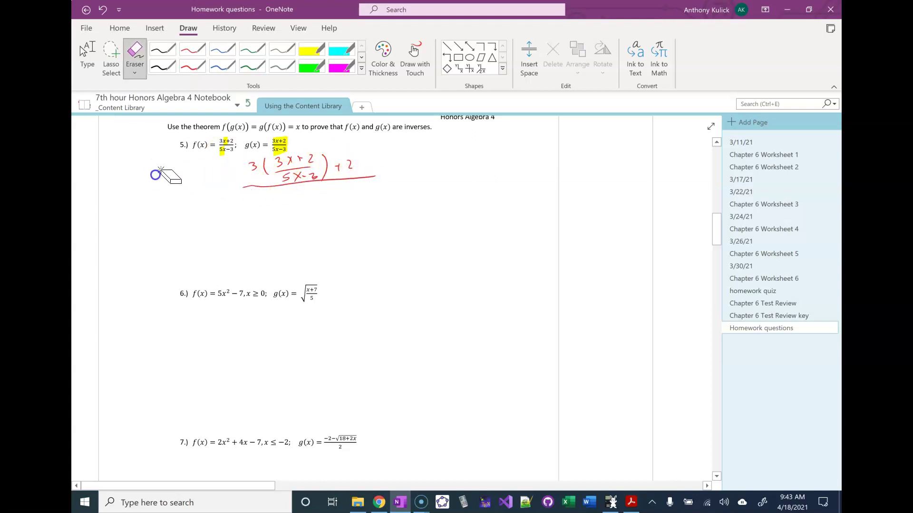
{"action": "mouse_move", "coordinate": [263, 192]}
{"action": "left_mouse_down"}
{"action": "mouse_move", "coordinate": [264, 203]}
{"action": "mouse_move", "coordinate": [277, 204]}
{"action": "mouse_move", "coordinate": [291, 192]}
{"action": "mouse_move", "coordinate": [317, 195]}
{"action": "mouse_move", "coordinate": [290, 214]}
{"action": "mouse_move", "coordinate": [303, 213]}
{"action": "left_mouse_up"}
{"action": "left_click_drag", "start_coordinate": [299, 213], "coordinate": [311, 213]}
{"action": "mouse_move", "coordinate": [323, 190]}
{"action": "left_mouse_down"}
{"action": "mouse_move", "coordinate": [325, 203]}
{"action": "mouse_move", "coordinate": [345, 196]}
{"action": "left_mouse_up"}
{"action": "left_click_drag", "start_coordinate": [348, 191], "coordinate": [348, 201]}
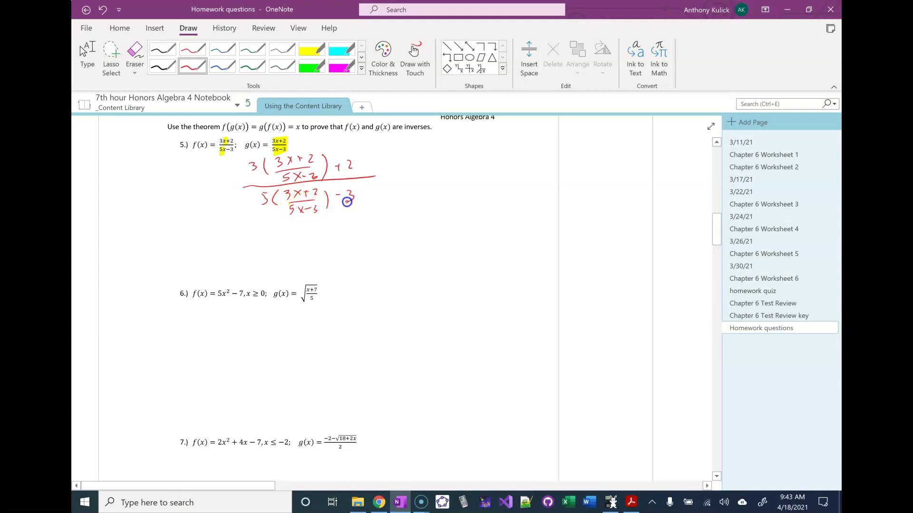
Handwrite f(g(x)) = in red in front of the complex fraction, level with its bar
{"action": "left_click_drag", "start_coordinate": [180, 179], "coordinate": [181, 195]}
{"action": "left_click_drag", "start_coordinate": [180, 180], "coordinate": [186, 188]}
{"action": "mouse_move", "coordinate": [197, 182]}
{"action": "left_mouse_down"}
{"action": "mouse_move", "coordinate": [196, 196]}
{"action": "mouse_move", "coordinate": [224, 192]}
{"action": "left_mouse_up"}
{"action": "mouse_move", "coordinate": [227, 181]}
{"action": "left_mouse_down"}
{"action": "mouse_move", "coordinate": [230, 196]}
{"action": "mouse_move", "coordinate": [242, 186]}
{"action": "left_mouse_up"}
{"action": "left_click_drag", "start_coordinate": [239, 190], "coordinate": [242, 190]}
Handwrite an equals sign after the complex fraction, followed by (9x+6)/(5x−3) and a plus sign in red
{"action": "left_click_drag", "start_coordinate": [386, 176], "coordinate": [389, 175]}
{"action": "left_click_drag", "start_coordinate": [386, 180], "coordinate": [390, 181]}
{"action": "left_click", "coordinate": [404, 158]}
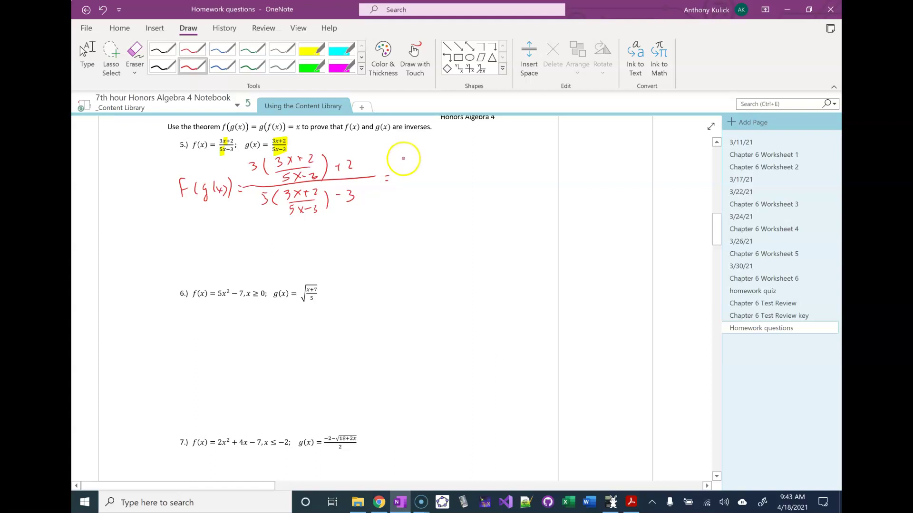
{"action": "left_click_drag", "start_coordinate": [404, 158], "coordinate": [404, 168]}
{"action": "mouse_move", "coordinate": [412, 160]}
{"action": "left_mouse_down"}
{"action": "mouse_move", "coordinate": [417, 166]}
{"action": "mouse_move", "coordinate": [423, 151]}
{"action": "mouse_move", "coordinate": [414, 162]}
{"action": "left_mouse_up"}
{"action": "left_click_drag", "start_coordinate": [419, 155], "coordinate": [424, 160]}
{"action": "mouse_move", "coordinate": [425, 155]}
{"action": "left_mouse_down"}
{"action": "mouse_move", "coordinate": [418, 161]}
{"action": "mouse_move", "coordinate": [447, 166]}
{"action": "mouse_move", "coordinate": [417, 179]}
{"action": "mouse_move", "coordinate": [457, 169]}
{"action": "left_mouse_up"}
{"action": "left_click_drag", "start_coordinate": [451, 166], "coordinate": [468, 169]}
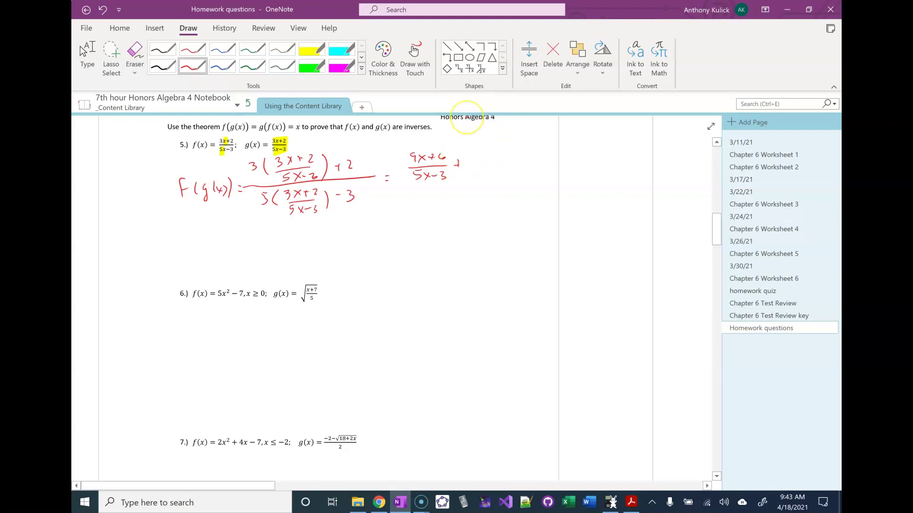
Add the factor (5x−3)/(5x−3) in blue ink beside the 2 in the numerator
{"action": "left_click", "coordinate": [222, 66]}
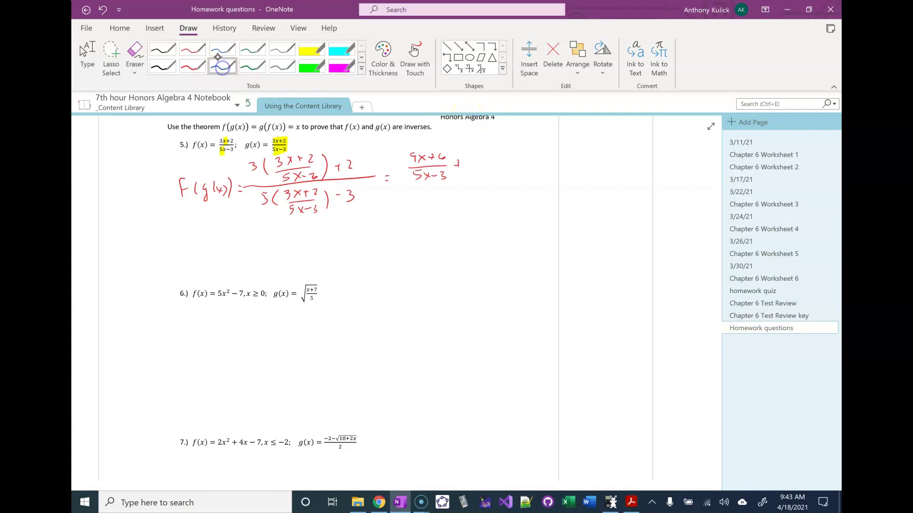
{"action": "mouse_move", "coordinate": [367, 152]}
{"action": "left_mouse_down"}
{"action": "mouse_move", "coordinate": [363, 159]}
{"action": "mouse_move", "coordinate": [375, 159]}
{"action": "mouse_move", "coordinate": [360, 171]}
{"action": "mouse_move", "coordinate": [379, 171]}
{"action": "left_mouse_up"}
{"action": "left_click_drag", "start_coordinate": [380, 167], "coordinate": [381, 175]}
Complete the second numerator in red with + (10x−6)/(5x−3) and draw a long fraction bar below it
{"action": "left_click", "coordinate": [193, 65]}
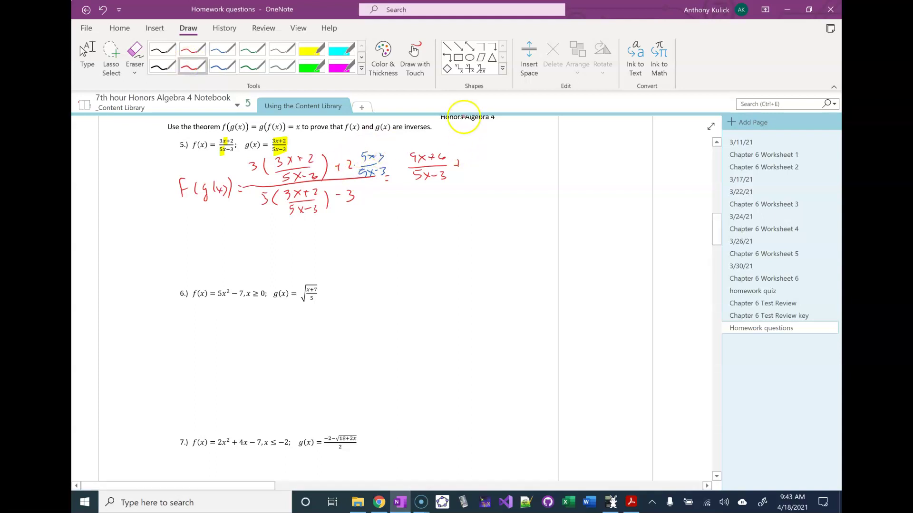
{"action": "mouse_move", "coordinate": [459, 164]}
{"action": "left_mouse_down"}
{"action": "mouse_move", "coordinate": [477, 152]}
{"action": "mouse_move", "coordinate": [465, 167]}
{"action": "mouse_move", "coordinate": [483, 163]}
{"action": "mouse_move", "coordinate": [481, 155]}
{"action": "mouse_move", "coordinate": [453, 171]}
{"action": "left_mouse_up"}
{"action": "left_click_drag", "start_coordinate": [450, 167], "coordinate": [465, 161]}
{"action": "left_click_drag", "start_coordinate": [472, 155], "coordinate": [491, 158]}
{"action": "mouse_move", "coordinate": [502, 154]}
{"action": "left_mouse_down"}
{"action": "mouse_move", "coordinate": [503, 162]}
{"action": "mouse_move", "coordinate": [472, 176]}
{"action": "mouse_move", "coordinate": [481, 176]}
{"action": "left_mouse_up"}
{"action": "left_click", "coordinate": [469, 167]}
{"action": "mouse_move", "coordinate": [481, 169]}
{"action": "left_mouse_down"}
{"action": "mouse_move", "coordinate": [476, 176]}
{"action": "mouse_move", "coordinate": [498, 174]}
{"action": "left_mouse_up"}
{"action": "left_click_drag", "start_coordinate": [412, 183], "coordinate": [512, 178]}
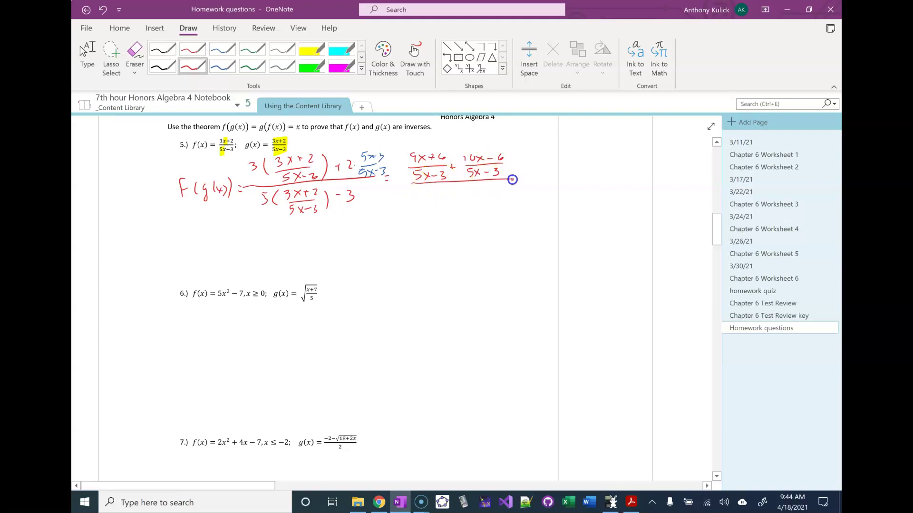
Add the factor (5x−3)/(5x−3) in blue ink beside the 3 in the first fraction's denominator
{"action": "left_click", "coordinate": [222, 65]}
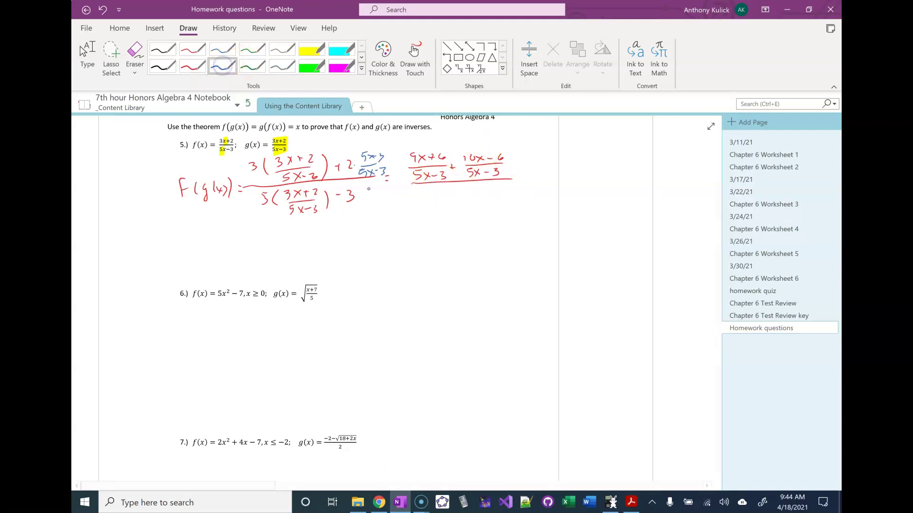
{"action": "left_click", "coordinate": [358, 205]}
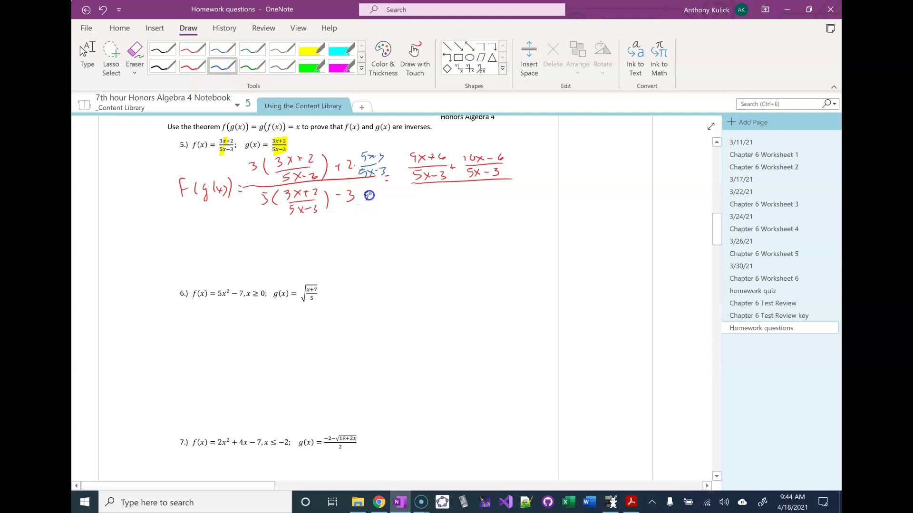
{"action": "left_click_drag", "start_coordinate": [371, 193], "coordinate": [376, 199]}
{"action": "mouse_move", "coordinate": [376, 193]}
{"action": "left_mouse_down"}
{"action": "mouse_move", "coordinate": [371, 199]}
{"action": "mouse_move", "coordinate": [381, 194]}
{"action": "left_mouse_up"}
{"action": "left_click_drag", "start_coordinate": [382, 190], "coordinate": [381, 201]}
{"action": "left_click_drag", "start_coordinate": [366, 206], "coordinate": [446, 201]}
Handwrite (15x+6)/(5x−3) − (15x−9)/(5x−3) in red as the denominator of the second complex fraction
{"action": "left_click", "coordinate": [192, 66]}
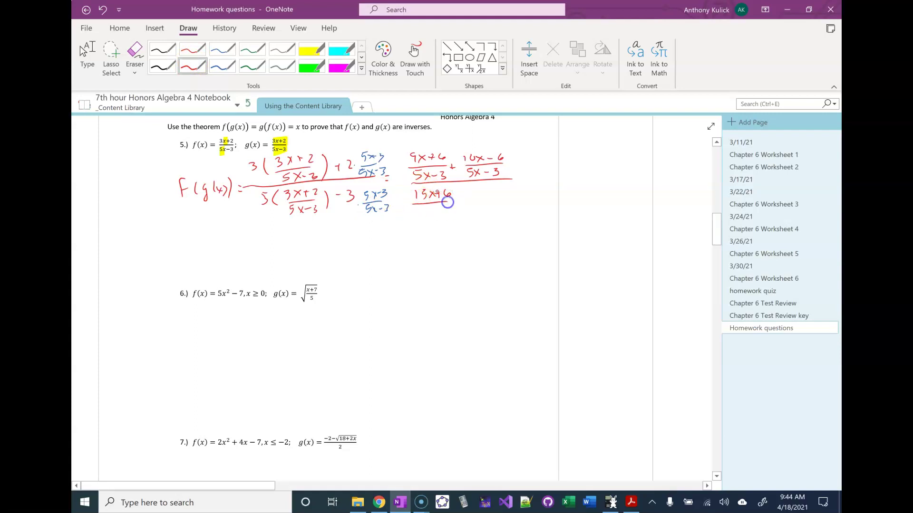
{"action": "left_click", "coordinate": [424, 209]}
{"action": "left_click_drag", "start_coordinate": [423, 209], "coordinate": [466, 200]}
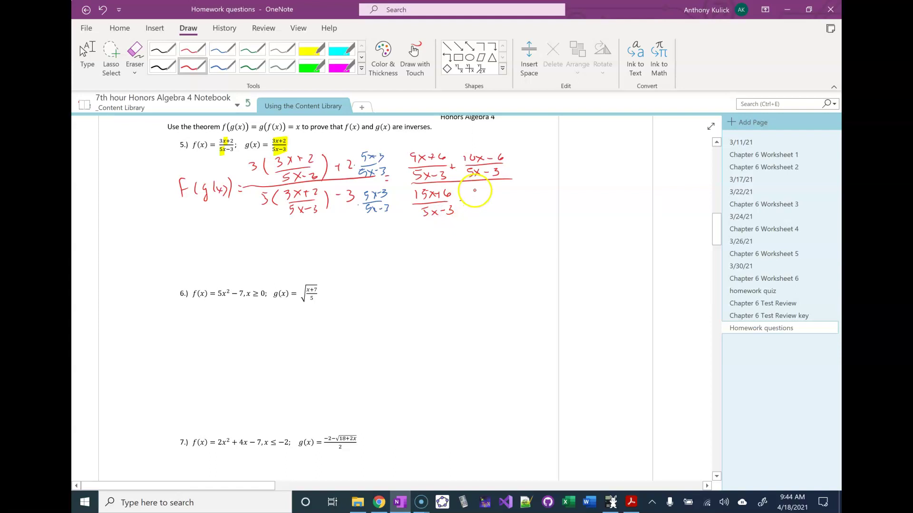
{"action": "left_click_drag", "start_coordinate": [474, 188], "coordinate": [472, 195]}
{"action": "left_click", "coordinate": [490, 179]}
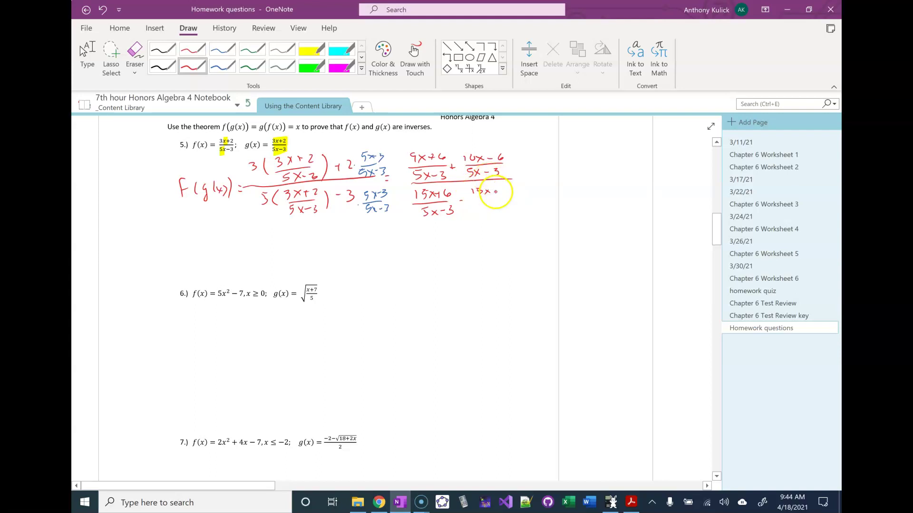
{"action": "left_click_drag", "start_coordinate": [495, 191], "coordinate": [500, 191]}
{"action": "left_click_drag", "start_coordinate": [510, 189], "coordinate": [510, 195]}
{"action": "mouse_move", "coordinate": [471, 199]}
{"action": "left_mouse_down"}
{"action": "mouse_move", "coordinate": [511, 198]}
{"action": "mouse_move", "coordinate": [481, 213]}
{"action": "mouse_move", "coordinate": [500, 208]}
{"action": "left_mouse_up"}
{"action": "left_click", "coordinate": [486, 207]}
{"action": "left_click_drag", "start_coordinate": [504, 206], "coordinate": [511, 209]}
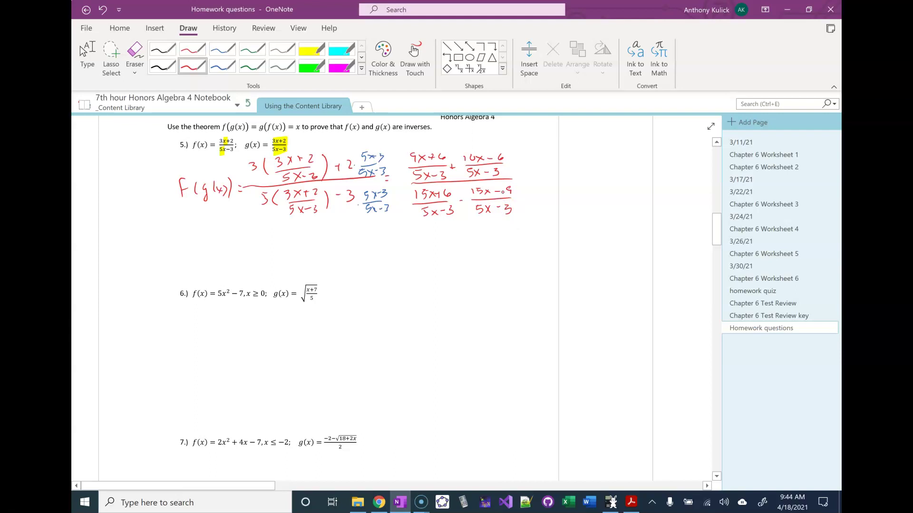
Handwrite an equals sign and the combined numerator 19x/(5x−3) in red, with a fraction bar beneath it
{"action": "left_click_drag", "start_coordinate": [523, 179], "coordinate": [531, 182]}
{"action": "mouse_move", "coordinate": [545, 159]}
{"action": "left_mouse_down"}
{"action": "mouse_move", "coordinate": [545, 168]}
{"action": "mouse_move", "coordinate": [570, 174]}
{"action": "mouse_move", "coordinate": [594, 163]}
{"action": "left_mouse_up"}
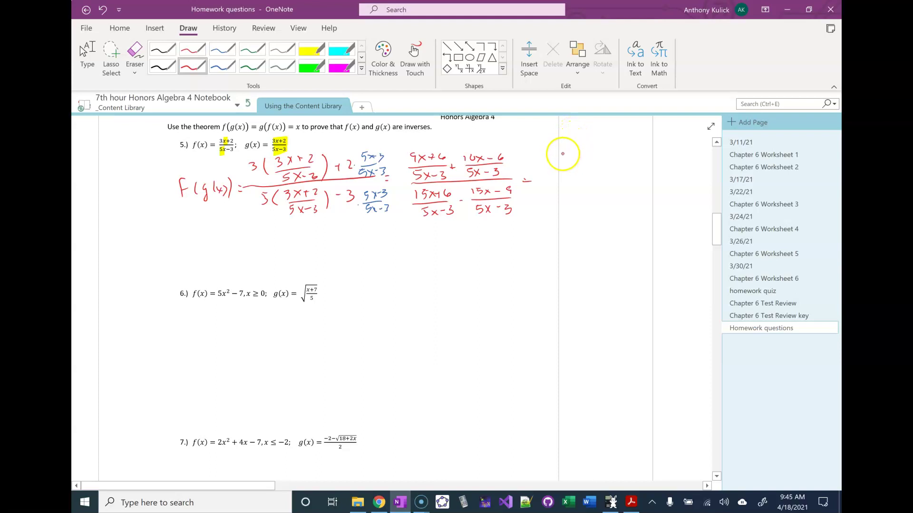
{"action": "mouse_move", "coordinate": [565, 151]}
{"action": "left_mouse_down"}
{"action": "mouse_move", "coordinate": [563, 158]}
{"action": "mouse_move", "coordinate": [584, 158]}
{"action": "left_mouse_up"}
{"action": "mouse_move", "coordinate": [585, 152]}
{"action": "left_mouse_down"}
{"action": "mouse_move", "coordinate": [579, 158]}
{"action": "mouse_move", "coordinate": [598, 163]}
{"action": "mouse_move", "coordinate": [557, 175]}
{"action": "mouse_move", "coordinate": [577, 176]}
{"action": "left_mouse_up"}
{"action": "mouse_move", "coordinate": [577, 168]}
{"action": "left_mouse_down"}
{"action": "mouse_move", "coordinate": [569, 175]}
{"action": "mouse_move", "coordinate": [584, 173]}
{"action": "left_mouse_up"}
{"action": "left_click_drag", "start_coordinate": [587, 168], "coordinate": [596, 181]}
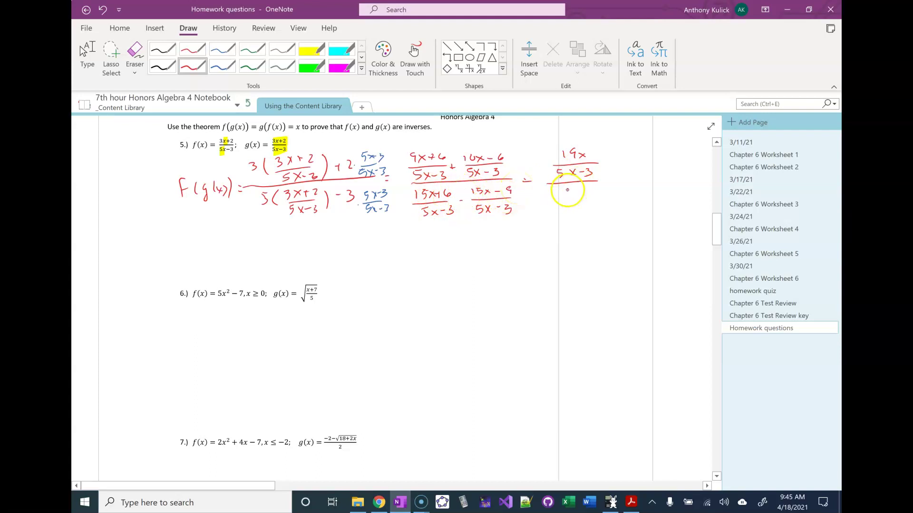
Correct 15x+6 to 15x+10 in the previous denominator and write 19/(5x−3) as the combined denominator
{"action": "mouse_move", "coordinate": [568, 189]}
{"action": "left_mouse_down"}
{"action": "mouse_move", "coordinate": [586, 196]}
{"action": "mouse_move", "coordinate": [580, 207]}
{"action": "mouse_move", "coordinate": [588, 212]}
{"action": "left_mouse_up"}
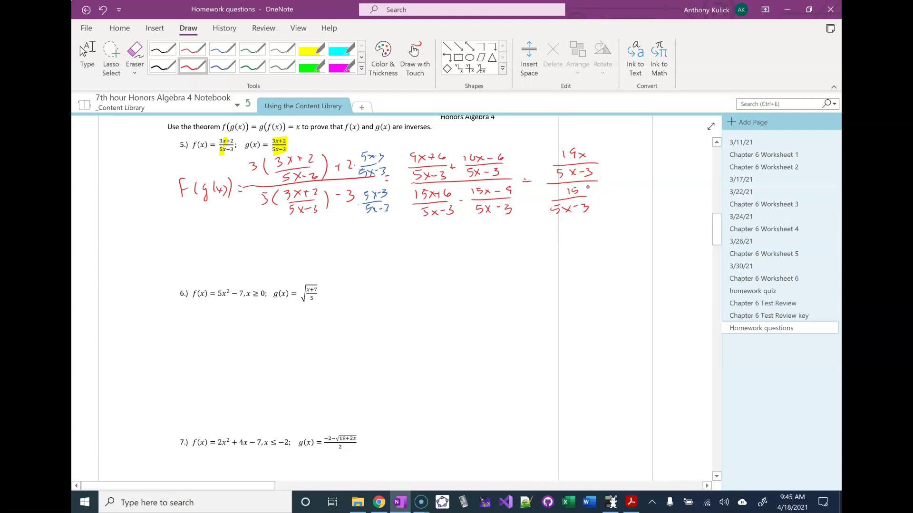
{"action": "left_click_drag", "start_coordinate": [566, 187], "coordinate": [609, 181]}
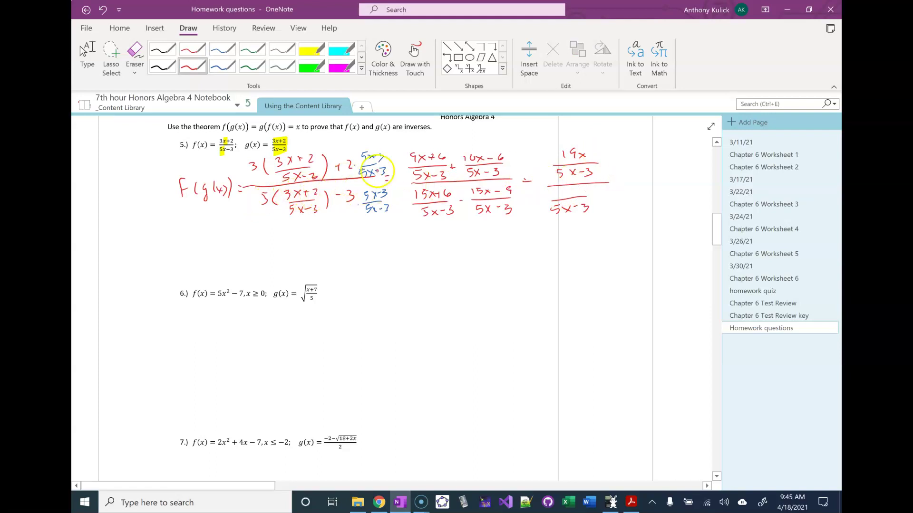
{"action": "left_click_drag", "start_coordinate": [450, 195], "coordinate": [441, 193]}
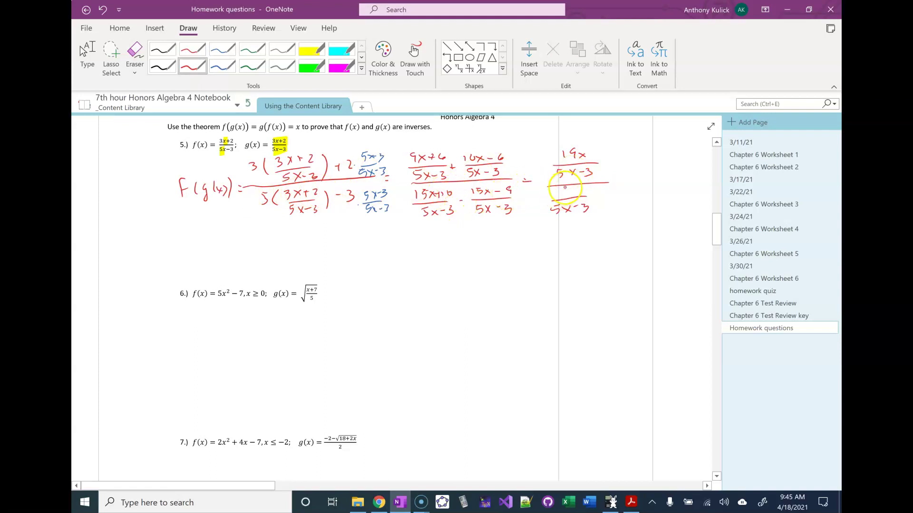
{"action": "left_click_drag", "start_coordinate": [563, 189], "coordinate": [562, 196]}
{"action": "left_click_drag", "start_coordinate": [569, 189], "coordinate": [573, 196]}
Handwrite = 19/(5x−3) in red after the simplified complex fraction
{"action": "left_click", "coordinate": [618, 182]}
{"action": "left_click_drag", "start_coordinate": [621, 260], "coordinate": [587, 260]}
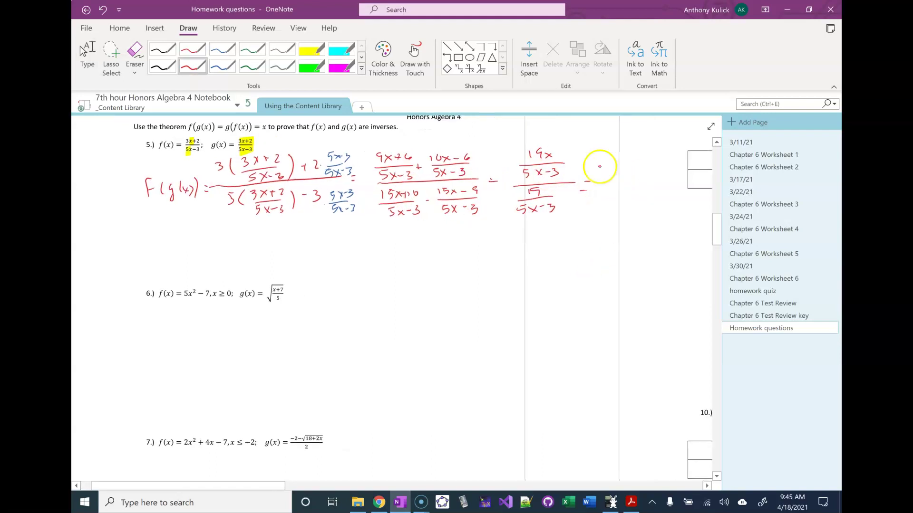
{"action": "left_click_drag", "start_coordinate": [600, 163], "coordinate": [597, 174]}
{"action": "left_click_drag", "start_coordinate": [607, 160], "coordinate": [604, 175]}
{"action": "mouse_move", "coordinate": [596, 181]}
{"action": "left_mouse_down"}
{"action": "mouse_move", "coordinate": [607, 180]}
{"action": "mouse_move", "coordinate": [592, 201]}
{"action": "mouse_move", "coordinate": [601, 189]}
{"action": "left_mouse_up"}
{"action": "mouse_move", "coordinate": [602, 191]}
{"action": "left_mouse_down"}
{"action": "mouse_move", "coordinate": [610, 199]}
{"action": "mouse_move", "coordinate": [602, 199]}
{"action": "left_mouse_up"}
{"action": "left_click_drag", "start_coordinate": [612, 194], "coordinate": [617, 193]}
Handwrite the multiplication by the reciprocal (5x−3)/19 in red after that fraction
{"action": "left_click", "coordinate": [627, 182]}
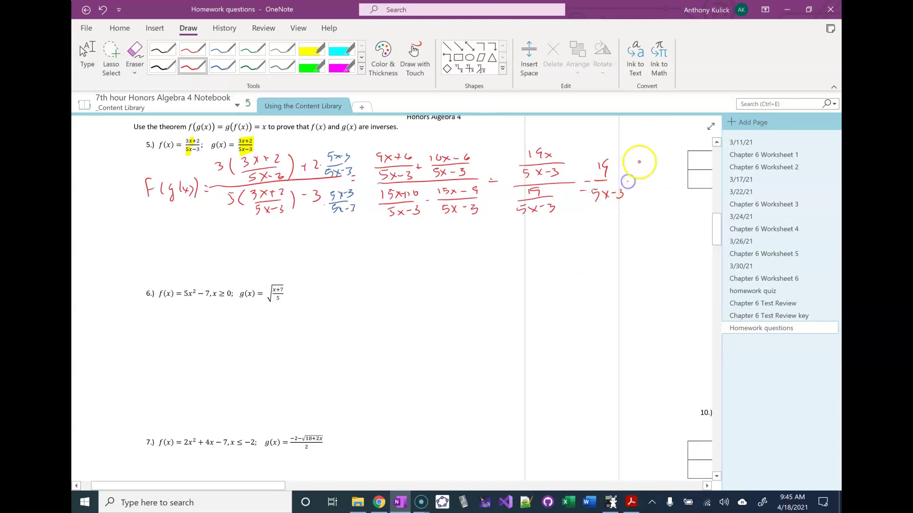
{"action": "mouse_move", "coordinate": [638, 159]}
{"action": "left_mouse_down"}
{"action": "mouse_move", "coordinate": [635, 169]}
{"action": "mouse_move", "coordinate": [642, 158]}
{"action": "left_mouse_up"}
{"action": "left_click_drag", "start_coordinate": [646, 162], "coordinate": [651, 169]}
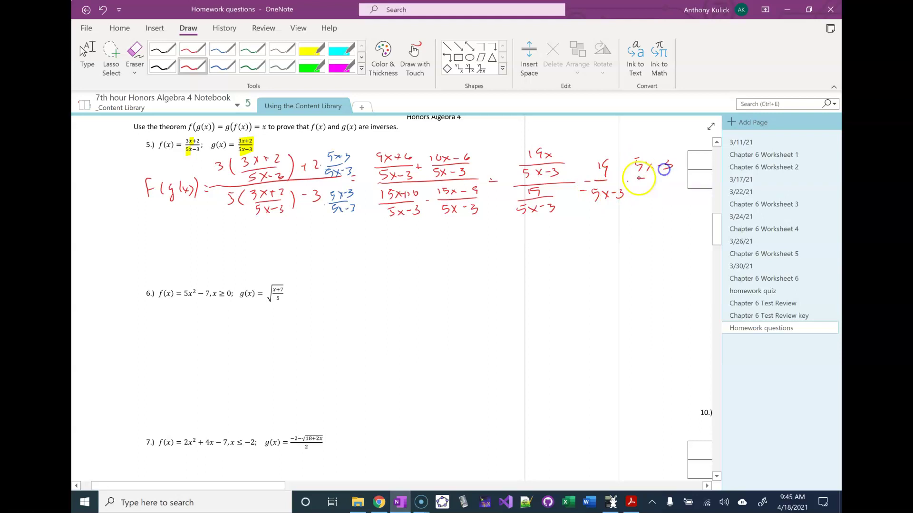
{"action": "mouse_move", "coordinate": [637, 180]}
{"action": "left_mouse_down"}
{"action": "mouse_move", "coordinate": [664, 177]}
{"action": "mouse_move", "coordinate": [648, 196]}
{"action": "mouse_move", "coordinate": [657, 200]}
{"action": "left_mouse_up"}
Add the missing x to make the product's first numerator 19x, and write = x after the product
{"action": "left_click_drag", "start_coordinate": [613, 168], "coordinate": [618, 176]}
{"action": "left_click_drag", "start_coordinate": [619, 168], "coordinate": [612, 177]}
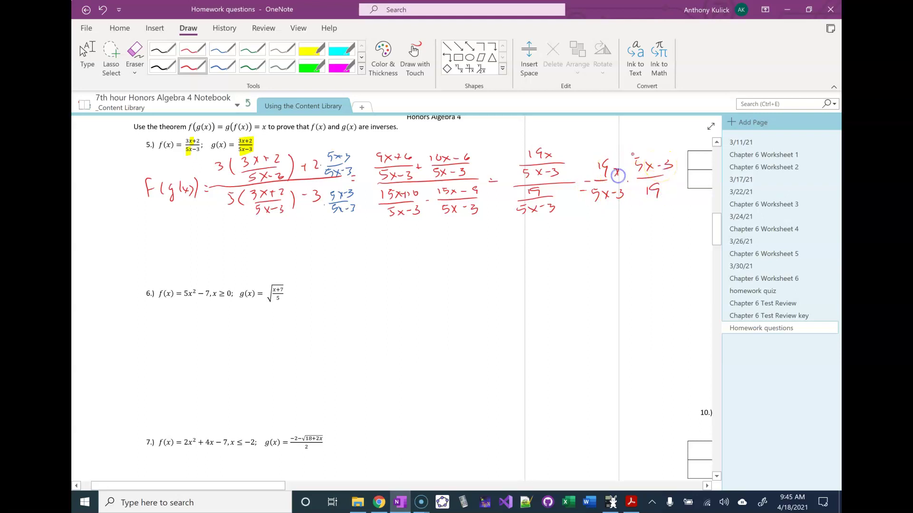
{"action": "left_click_drag", "start_coordinate": [665, 190], "coordinate": [671, 189]}
{"action": "mouse_move", "coordinate": [665, 195]}
{"action": "left_mouse_down"}
{"action": "mouse_move", "coordinate": [685, 200]}
{"action": "mouse_move", "coordinate": [676, 202]}
{"action": "left_mouse_up"}
Cross out the matching 19 and 5x−3 factors in green ink and circle the remaining x
{"action": "left_click", "coordinate": [252, 66]}
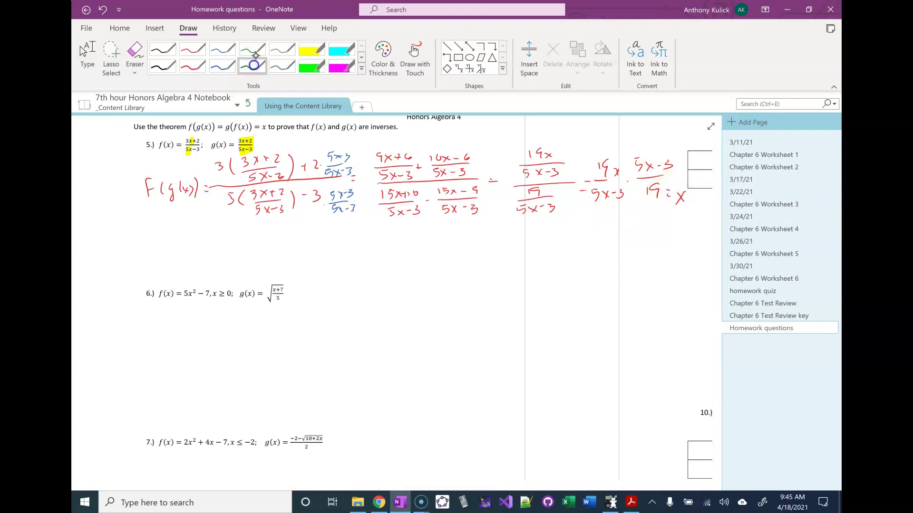
{"action": "left_click_drag", "start_coordinate": [595, 170], "coordinate": [608, 162]}
{"action": "left_click_drag", "start_coordinate": [658, 189], "coordinate": [594, 201]}
{"action": "mouse_move", "coordinate": [664, 159]}
{"action": "left_mouse_down"}
{"action": "mouse_move", "coordinate": [613, 178]}
{"action": "mouse_move", "coordinate": [632, 165]}
{"action": "left_mouse_up"}
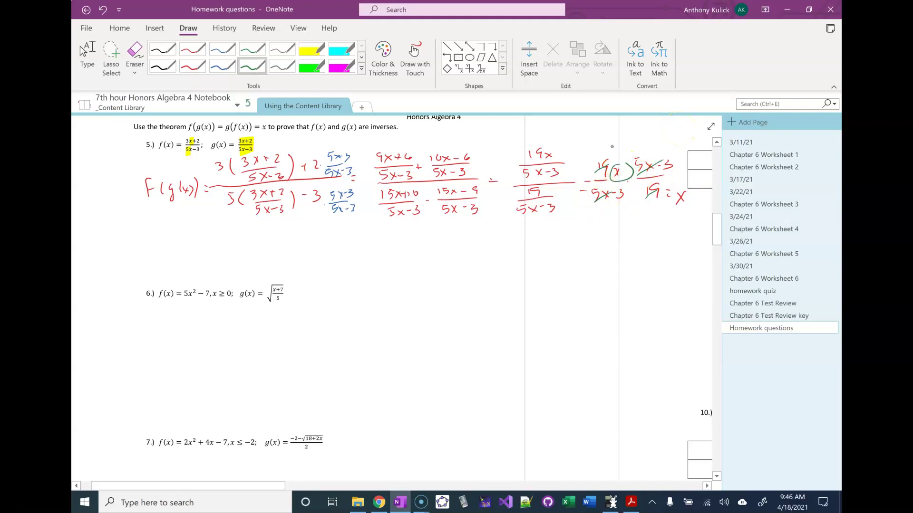
Handwrite g(f(x)) = Same in red in the space above problem 6 and return to the Type tool
{"action": "left_click", "coordinate": [192, 66]}
{"action": "left_click", "coordinate": [147, 258]}
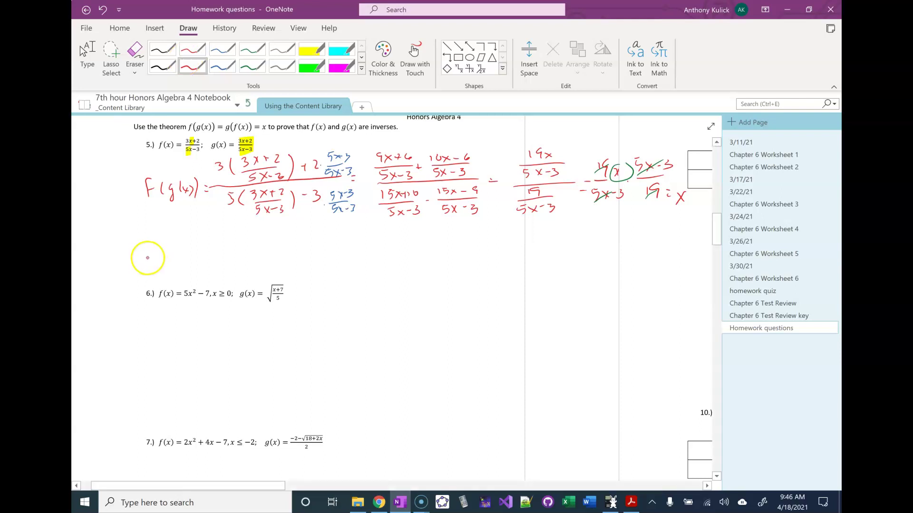
{"action": "mouse_move", "coordinate": [155, 257]}
{"action": "left_mouse_down"}
{"action": "mouse_move", "coordinate": [147, 271]}
{"action": "mouse_move", "coordinate": [177, 273]}
{"action": "mouse_move", "coordinate": [192, 262]}
{"action": "mouse_move", "coordinate": [185, 272]}
{"action": "left_mouse_up"}
{"action": "left_click_drag", "start_coordinate": [191, 261], "coordinate": [198, 271]}
{"action": "mouse_move", "coordinate": [198, 261]}
{"action": "left_mouse_down"}
{"action": "mouse_move", "coordinate": [191, 271]}
{"action": "mouse_move", "coordinate": [201, 272]}
{"action": "left_mouse_up"}
{"action": "mouse_move", "coordinate": [205, 249]}
{"action": "left_mouse_down"}
{"action": "mouse_move", "coordinate": [207, 272]}
{"action": "mouse_move", "coordinate": [222, 256]}
{"action": "left_mouse_up"}
{"action": "mouse_move", "coordinate": [217, 264]}
{"action": "left_mouse_down"}
{"action": "mouse_move", "coordinate": [236, 265]}
{"action": "mouse_move", "coordinate": [245, 252]}
{"action": "left_mouse_up"}
{"action": "mouse_move", "coordinate": [256, 254]}
{"action": "left_mouse_down"}
{"action": "mouse_move", "coordinate": [252, 263]}
{"action": "mouse_move", "coordinate": [284, 258]}
{"action": "left_mouse_up"}
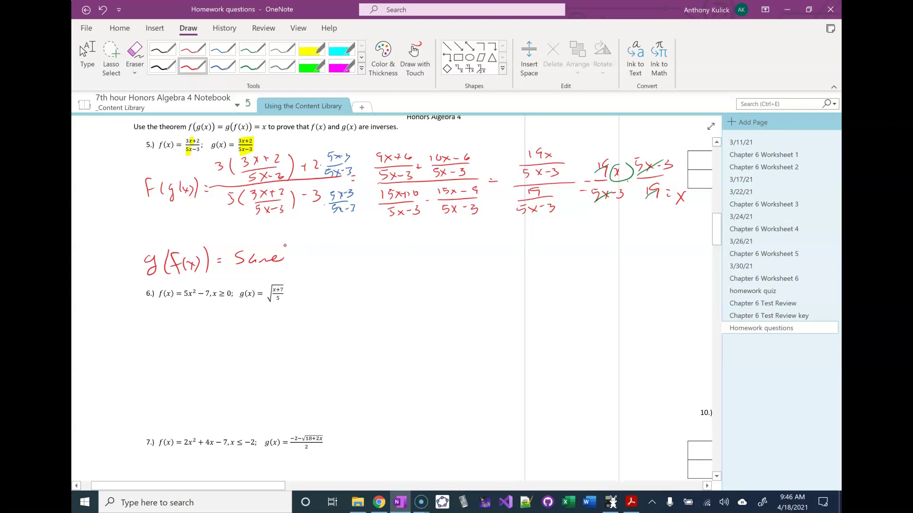
{"action": "left_click", "coordinate": [87, 57]}
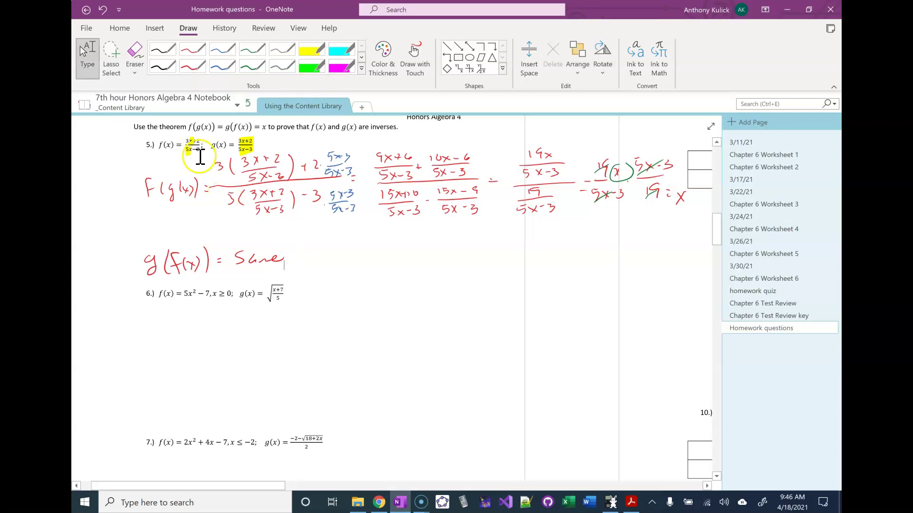